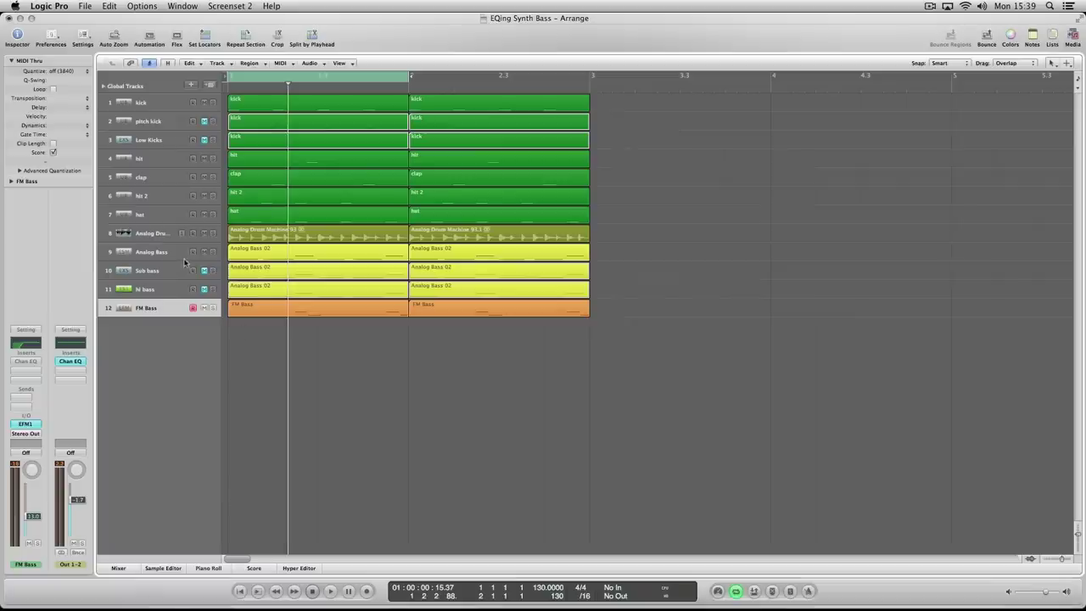
- Solo the Analog Bass track and reposition its Channel EQ window just below the track
click(213, 252)
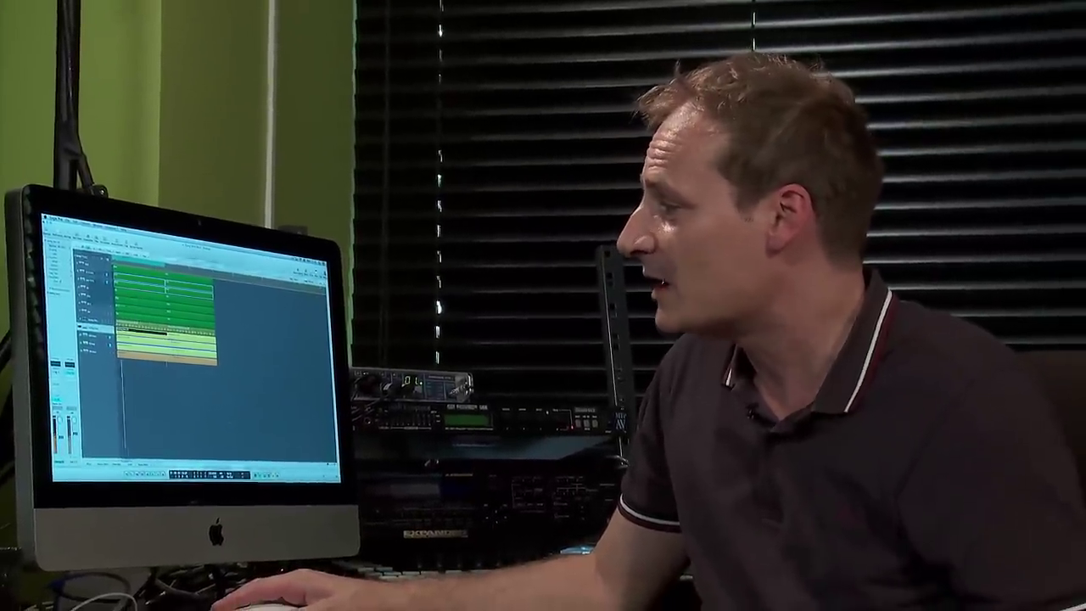
drag(119, 282, 140, 313)
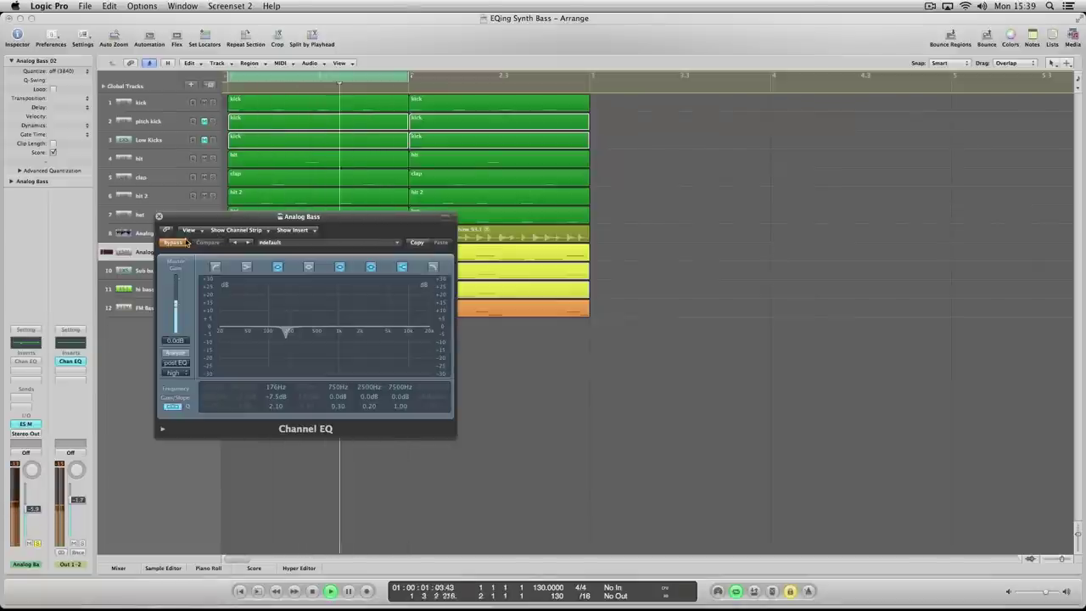
drag(205, 238, 268, 295)
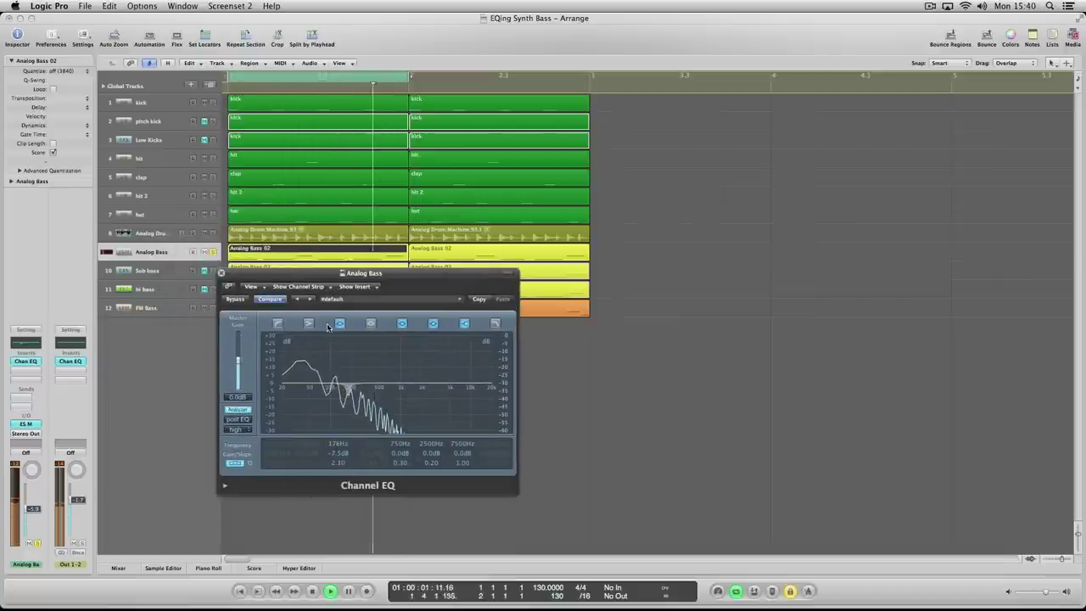
- Turn off the Analog Bass EQ's 750 Hz band, and enable the 24 dB/Oct low cut at 30.5 Hz plus the low shelf
click(401, 324)
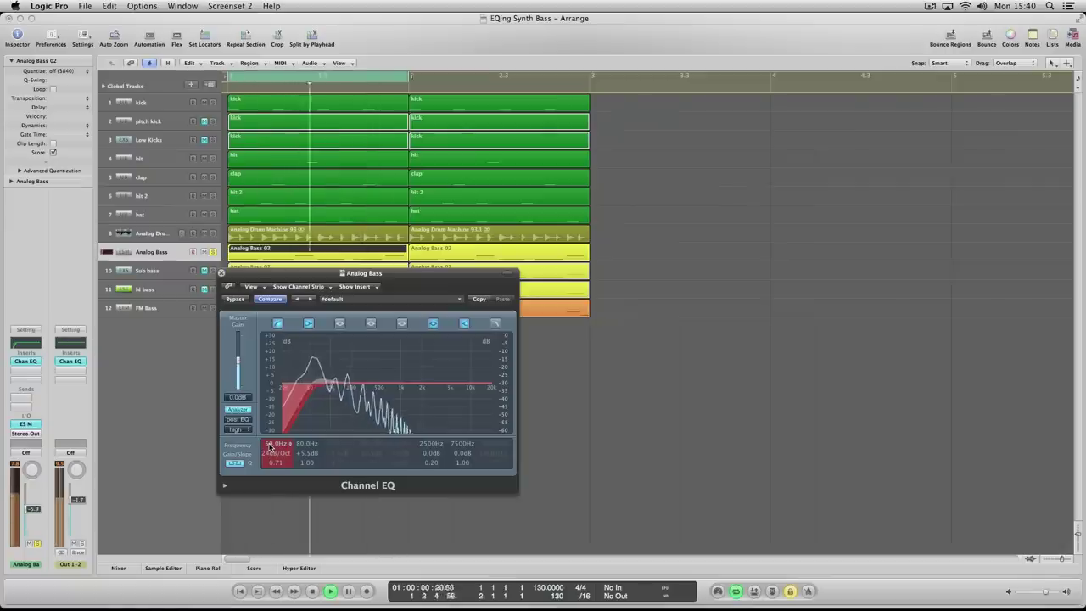
drag(270, 453, 268, 457)
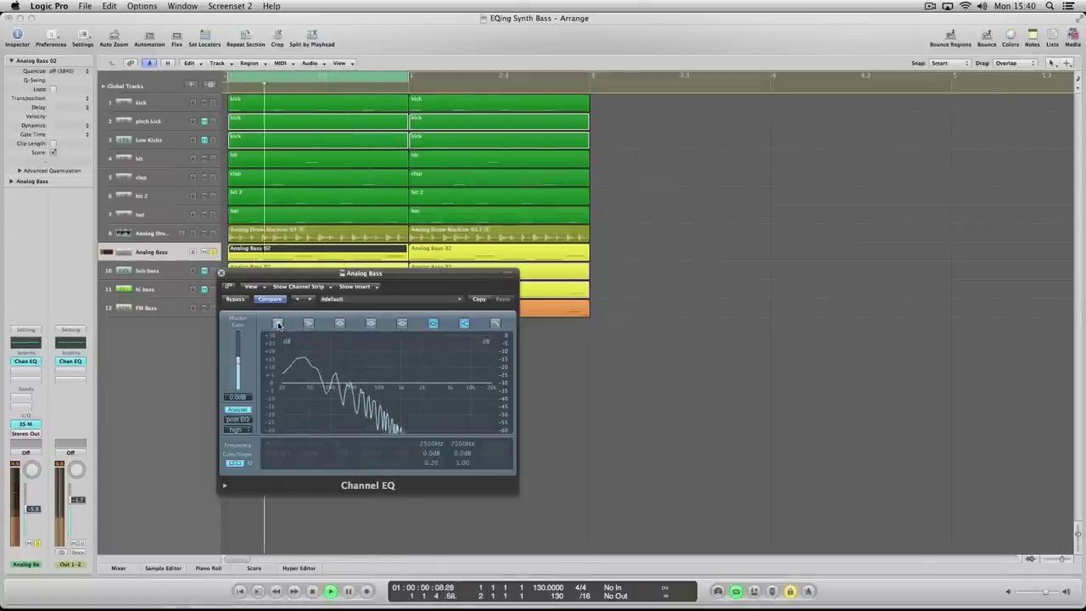
click(278, 323)
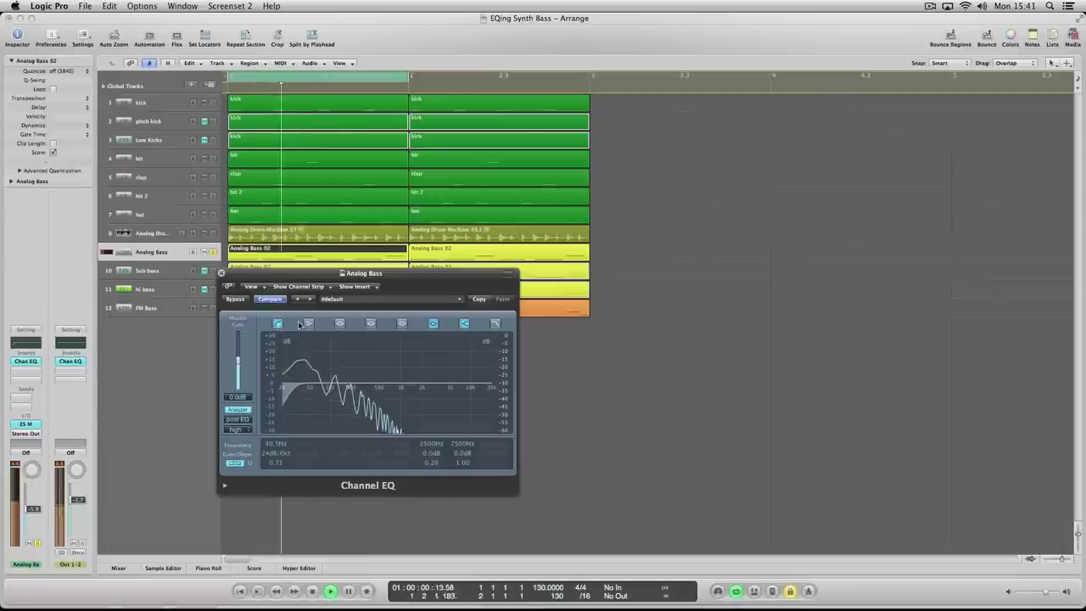
click(309, 324)
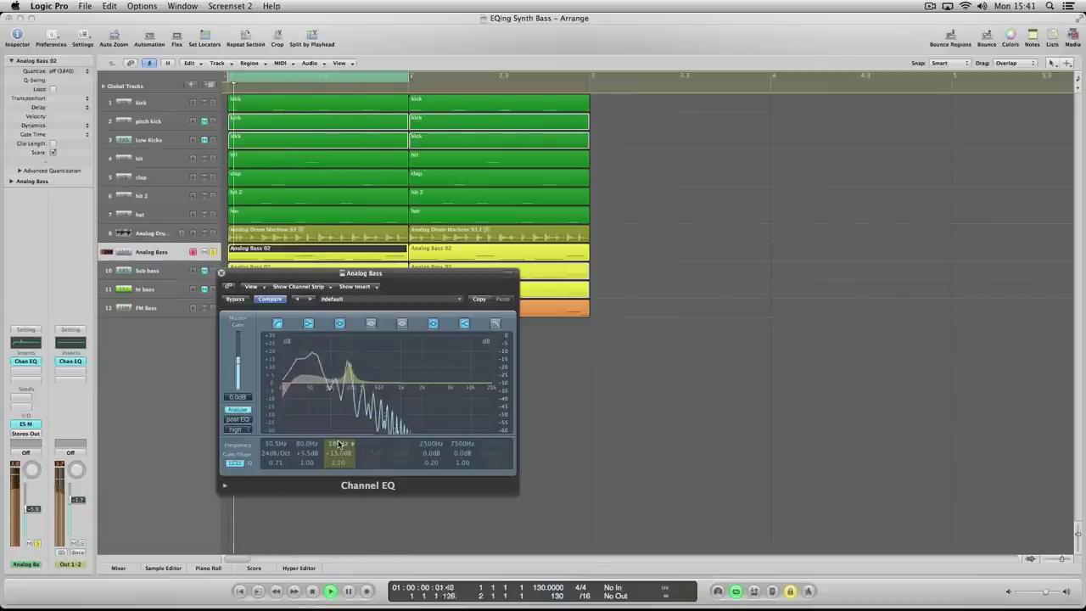
- Set the Analog Bass EQ's third band to 186 Hz with -5.0 dB gain and enable the fourth band
drag(338, 459, 340, 473)
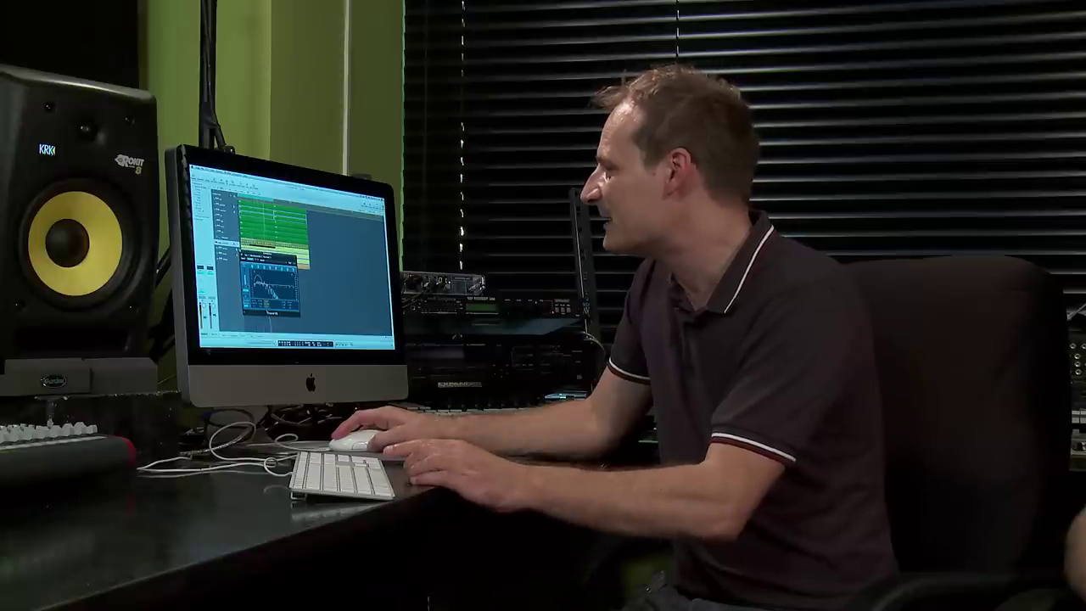
drag(350, 407, 352, 401)
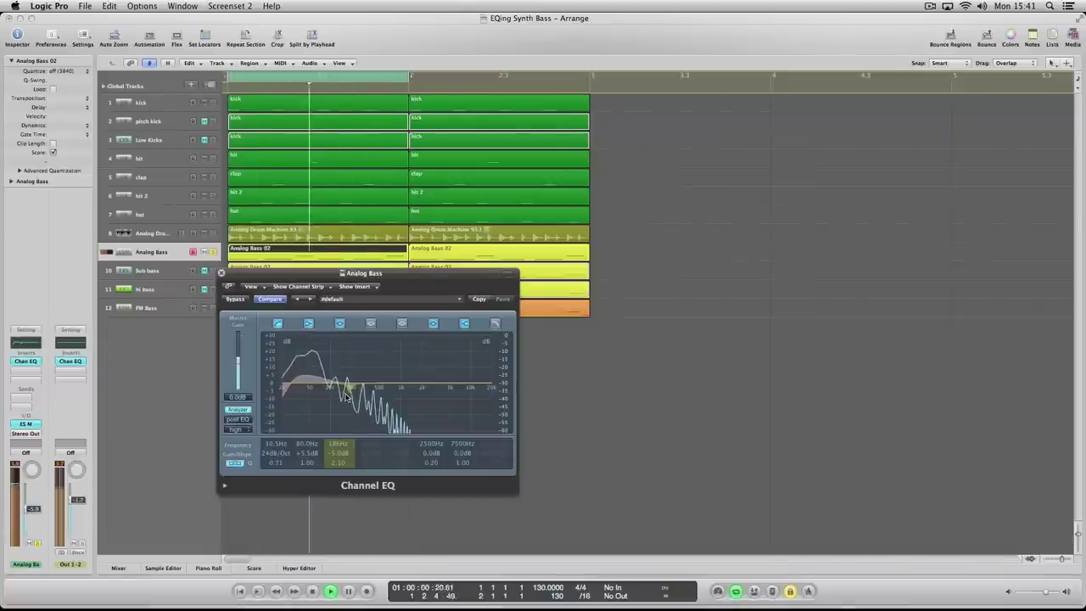
click(370, 324)
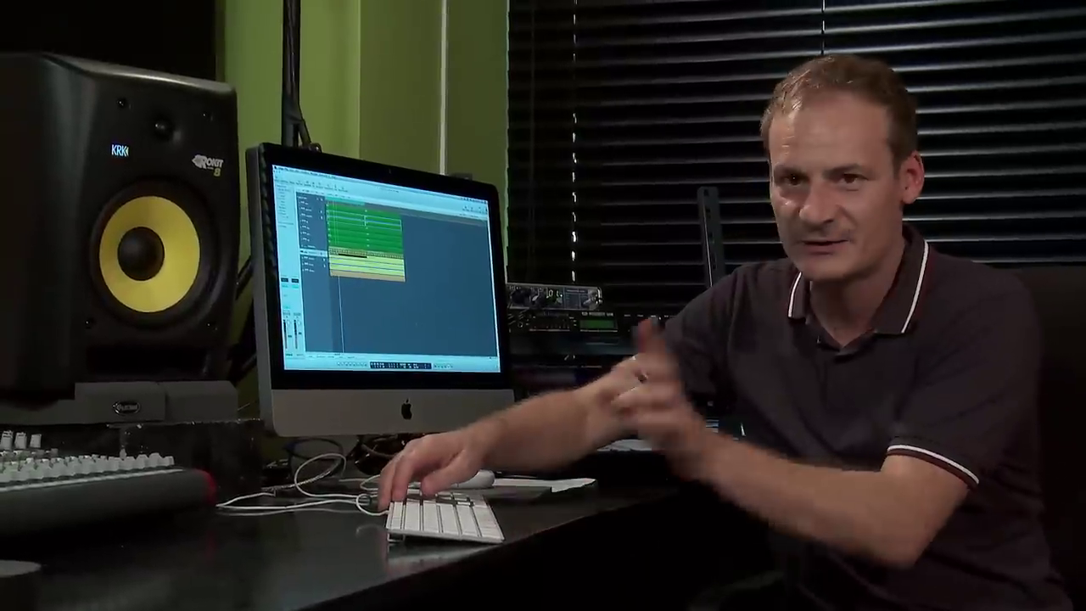
- Raise the system volume
key(XF86AudioRaiseVolume)
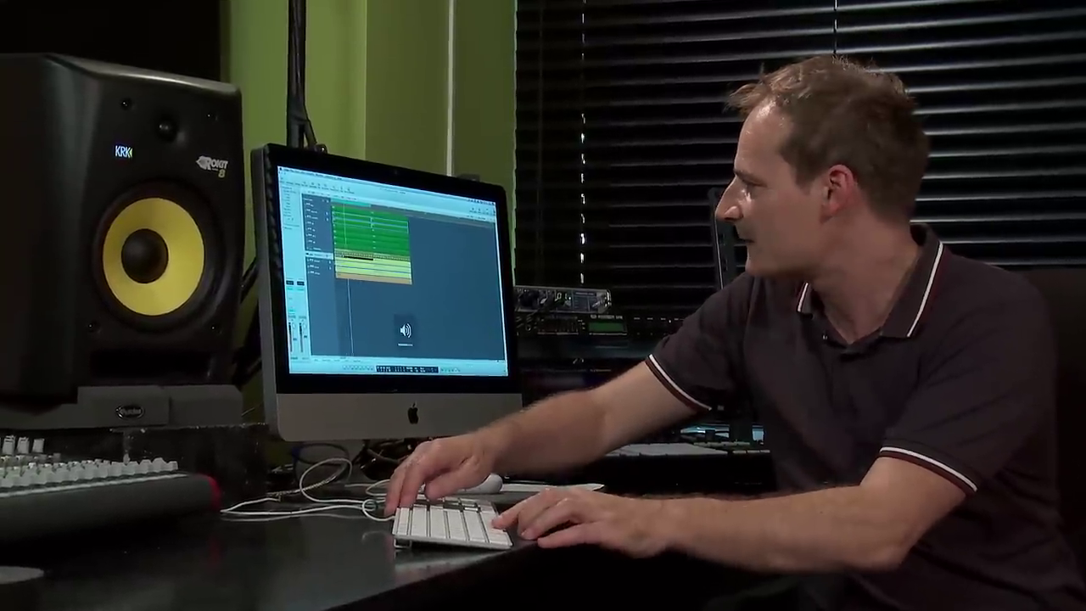
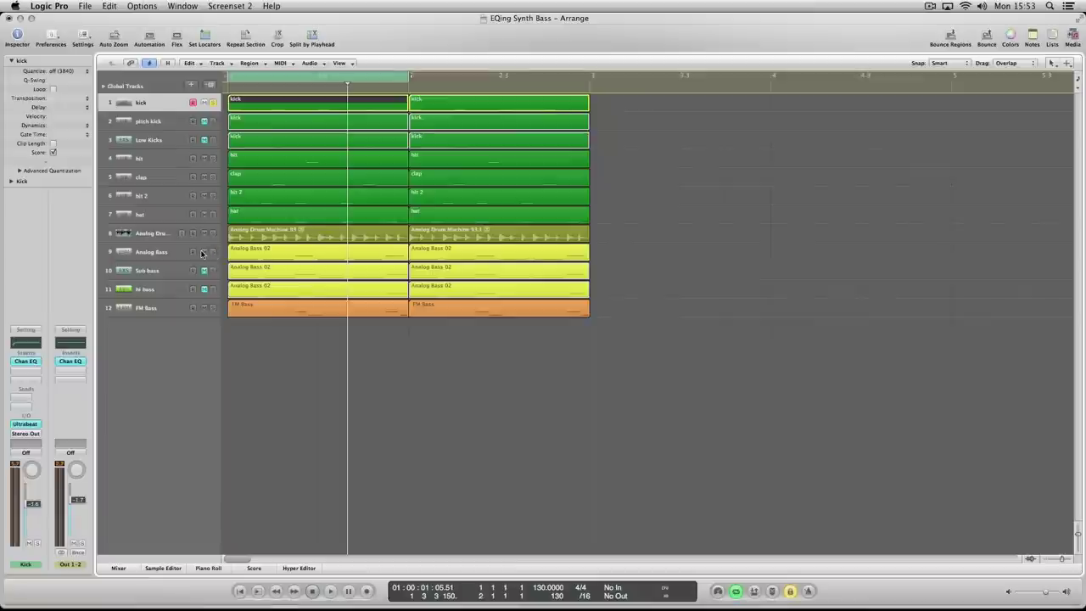
- Unsolo the kick track and open the EXS24 instrument of the Sub bass track
click(213, 102)
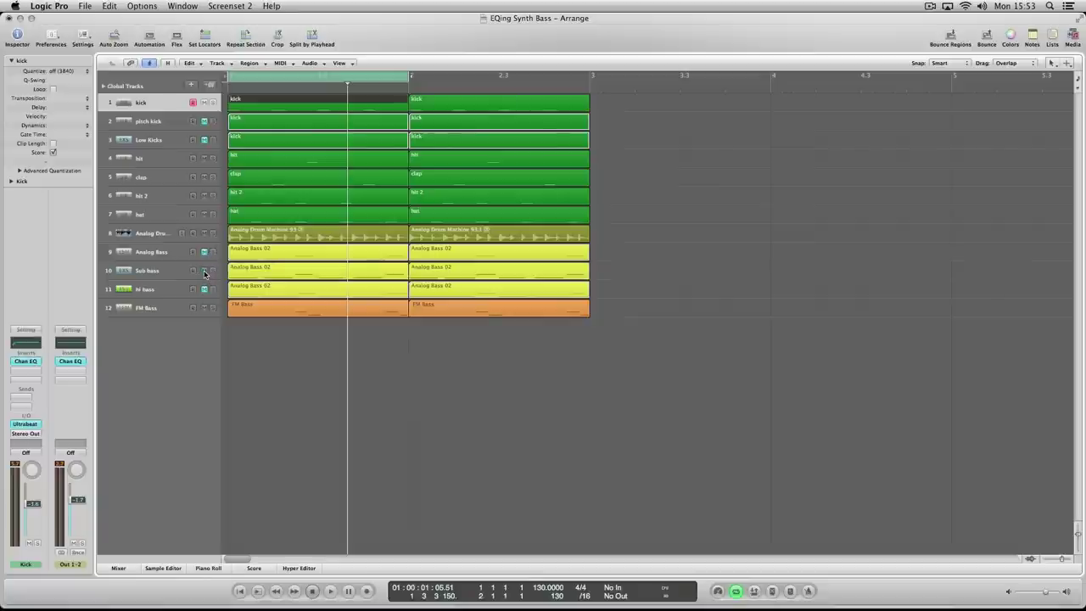
click(151, 270)
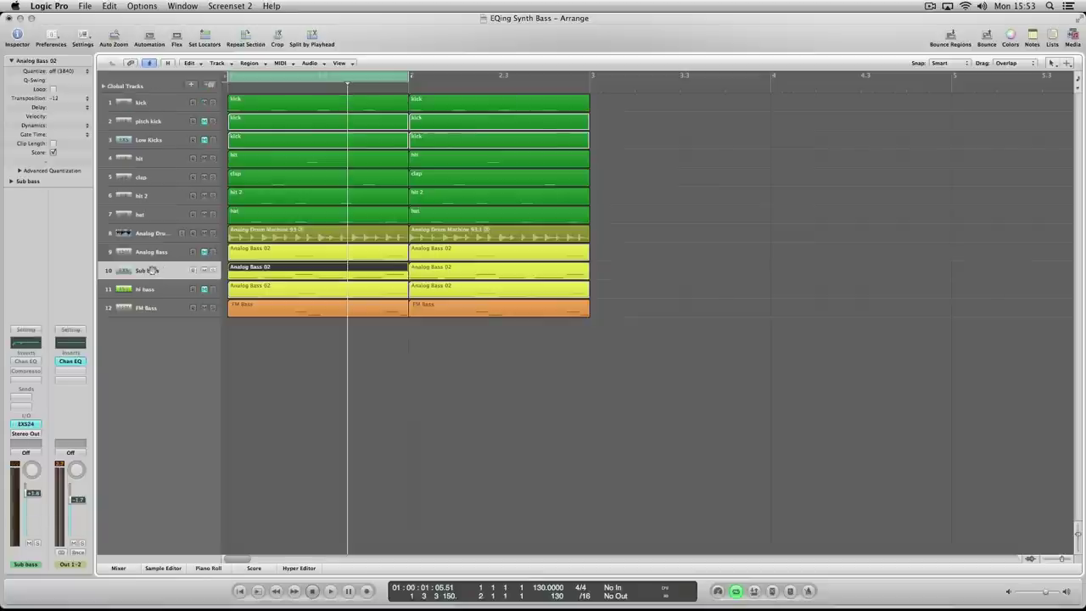
click(26, 423)
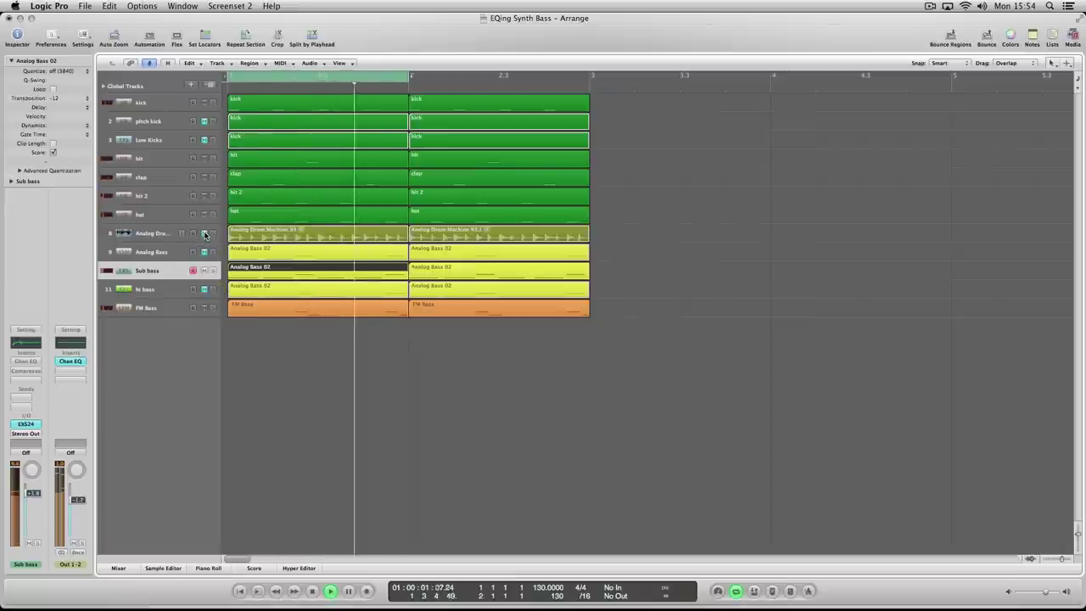
- Set the Sub bass track's volume fader to +1.2 dB
click(161, 232)
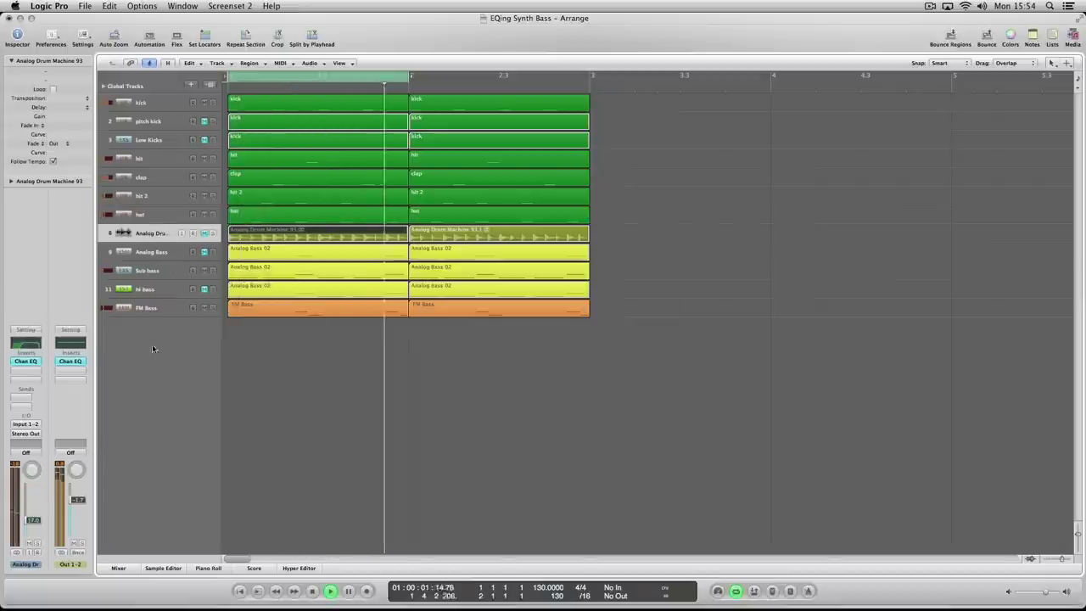
click(170, 271)
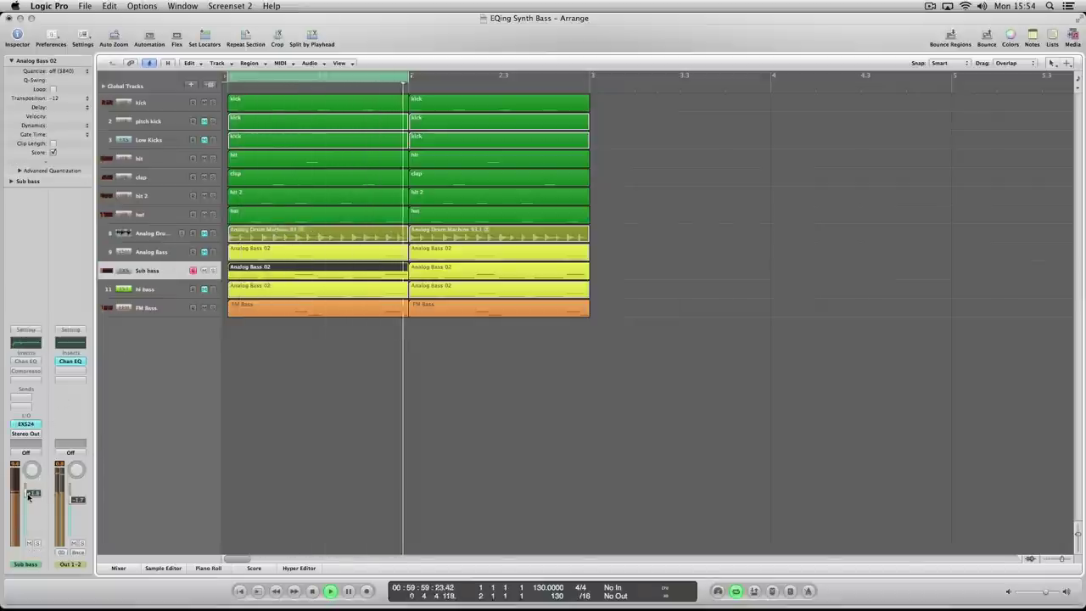
drag(33, 492, 32, 502)
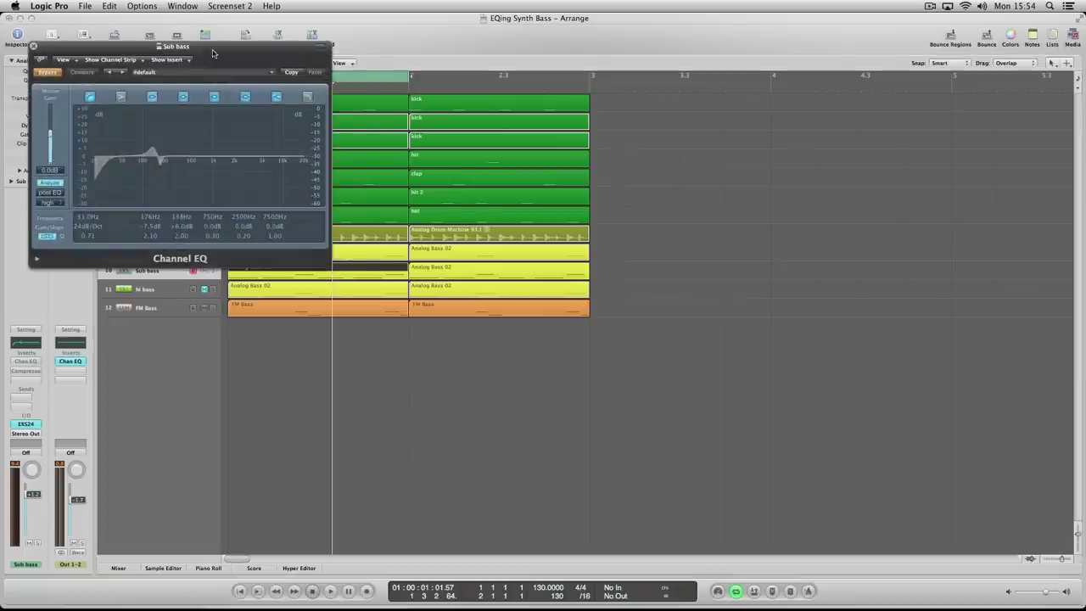
- Move the Sub bass Channel EQ clear of the track list and, with the track soloed in playback, set its 176 Hz band to -10.0 dB
drag(213, 55, 670, 296)
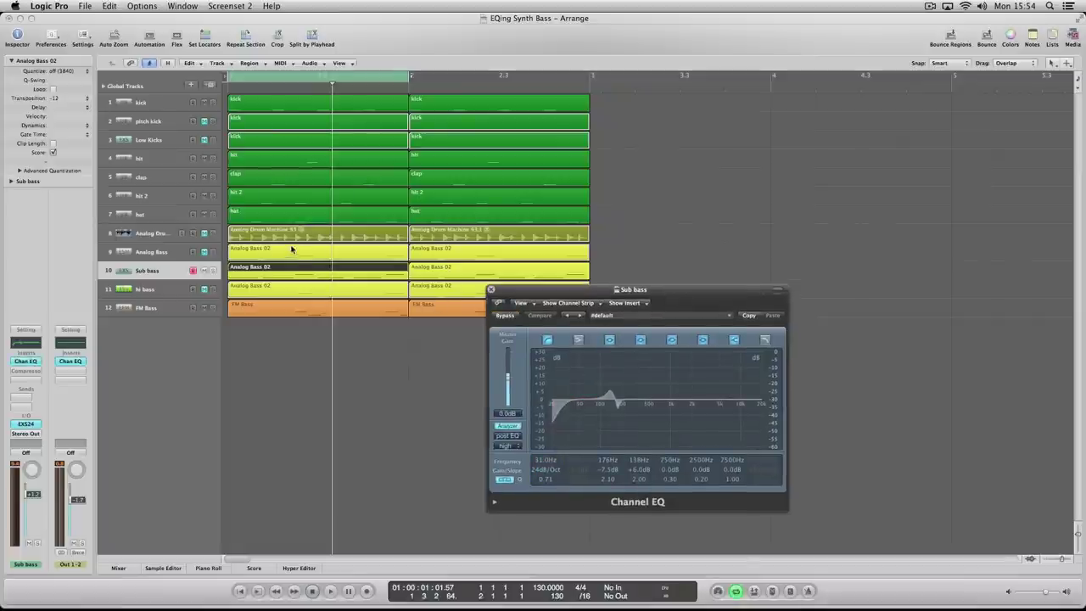
click(215, 273)
key(space)
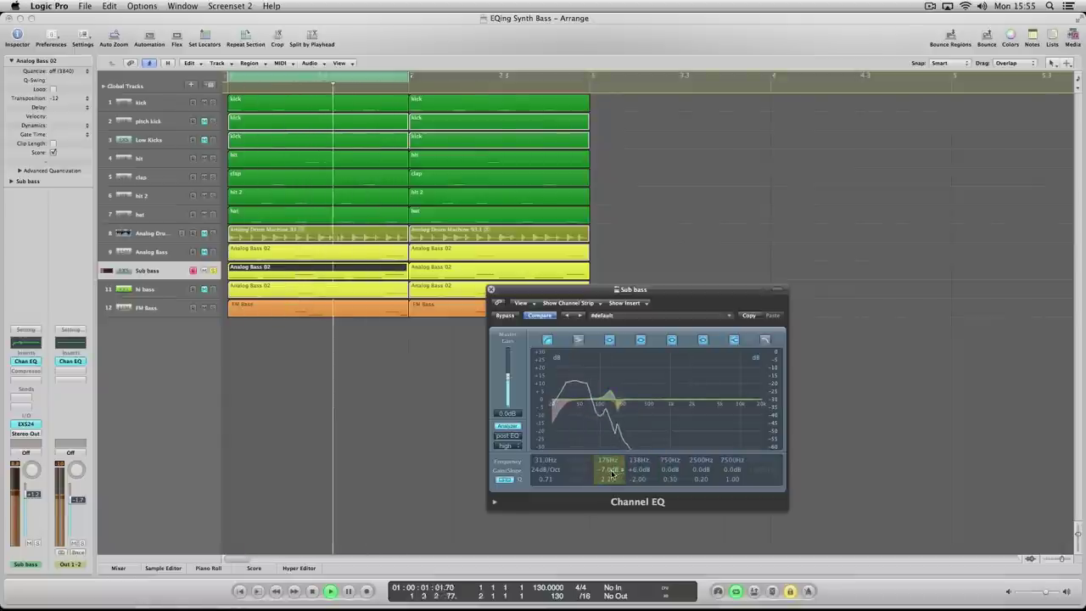
drag(610, 458, 612, 447)
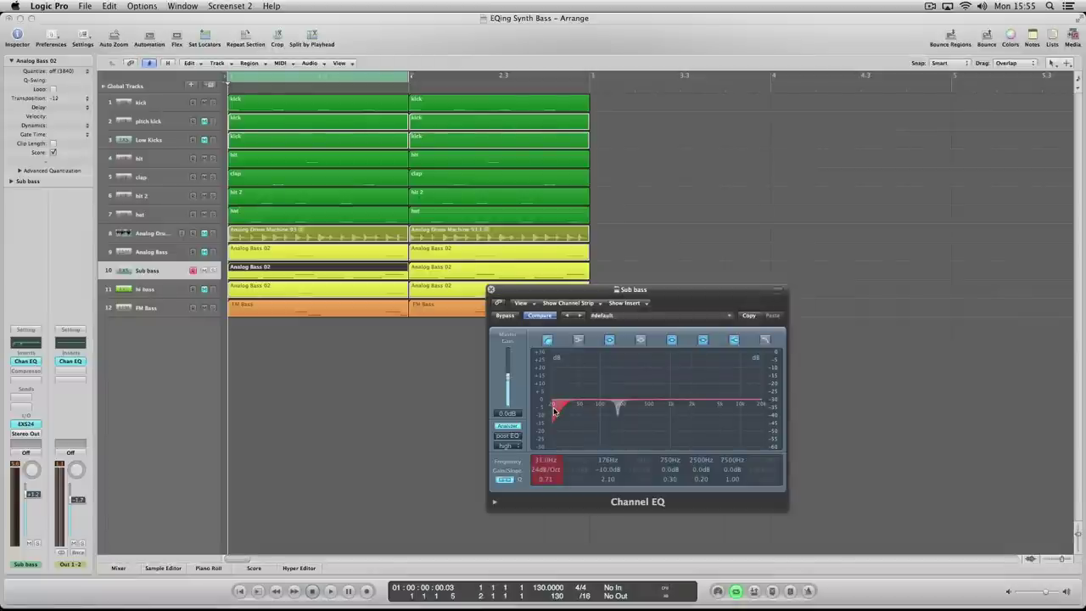
- During playback, turn the Sub bass EQ's 750 Hz band into a boost at 40.5 Hz with +1.0 dB gain and Q 2.30
key(space)
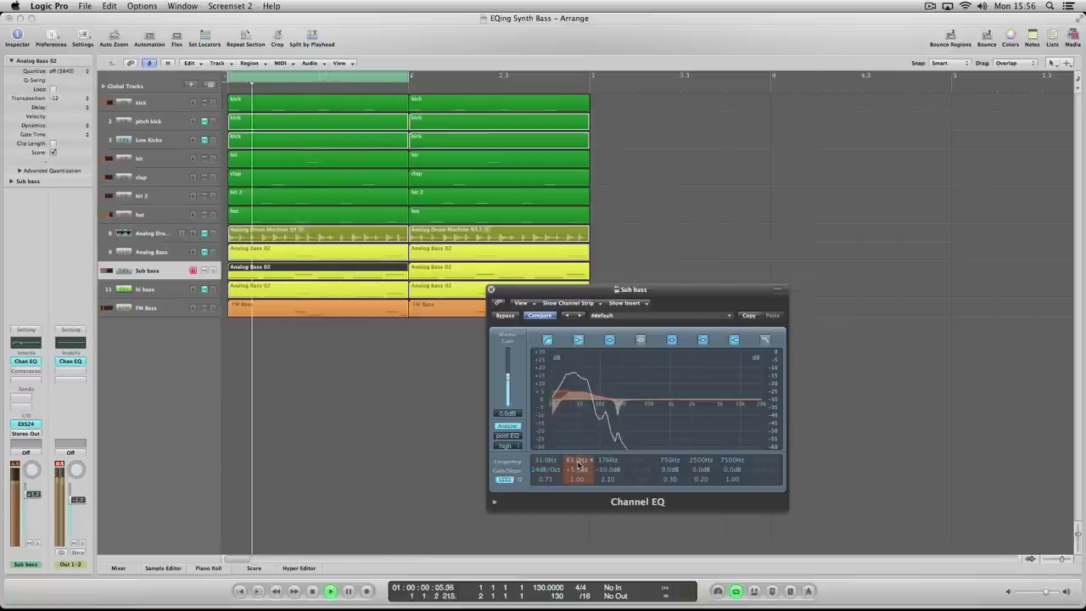
scroll(575, 473, down, 2)
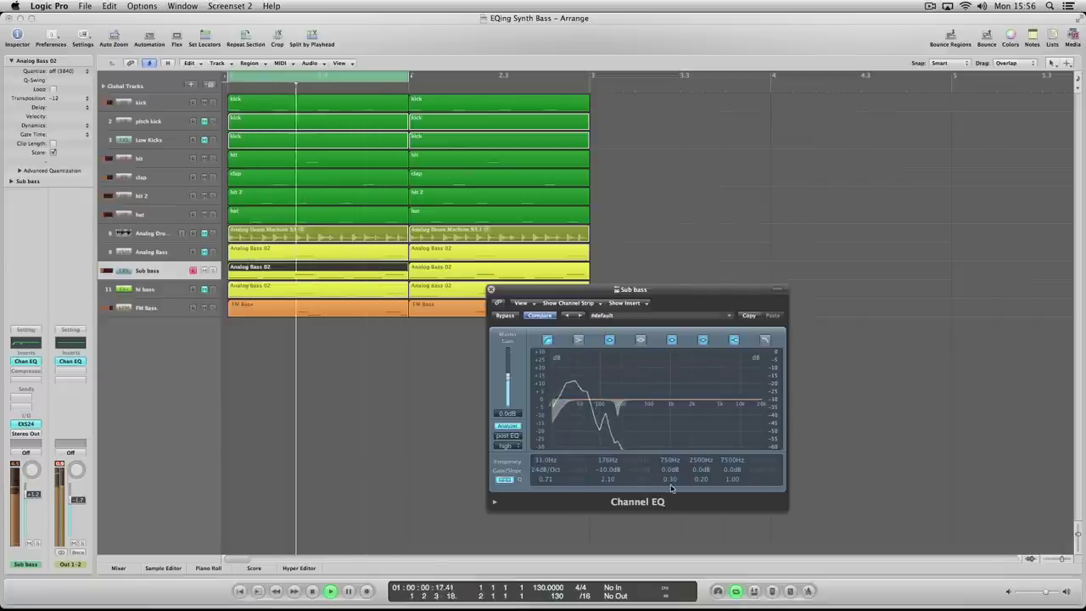
scroll(668, 472, up, 10)
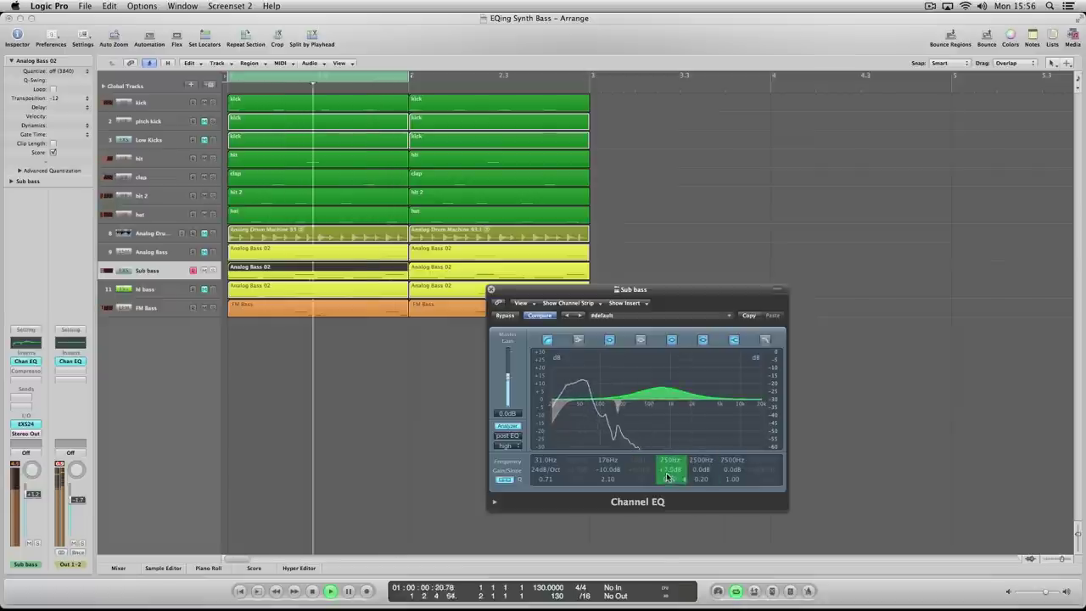
drag(668, 463, 638, 564)
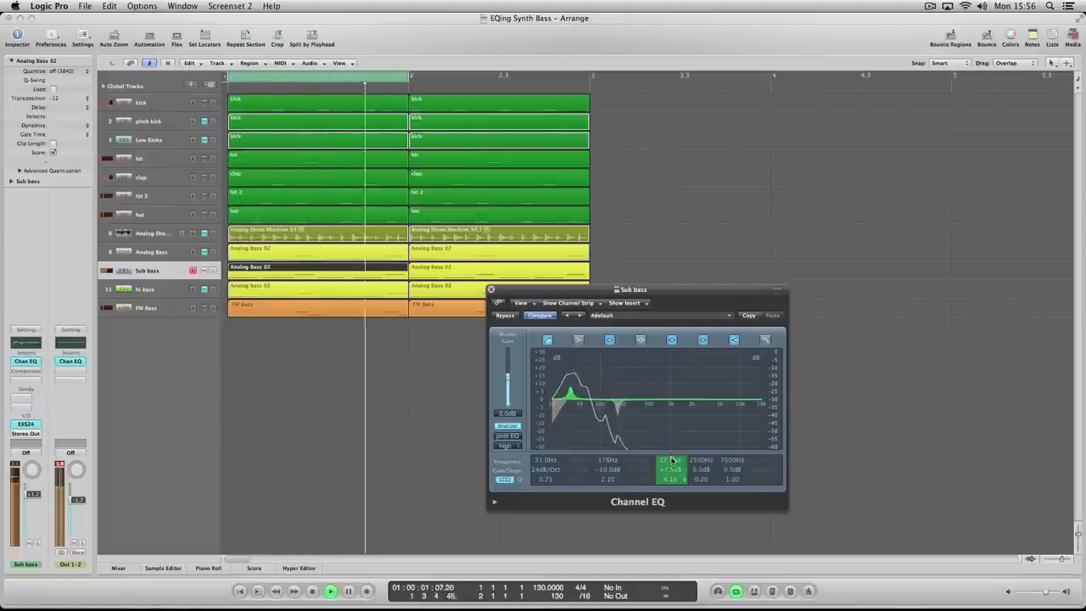
drag(668, 480, 667, 459)
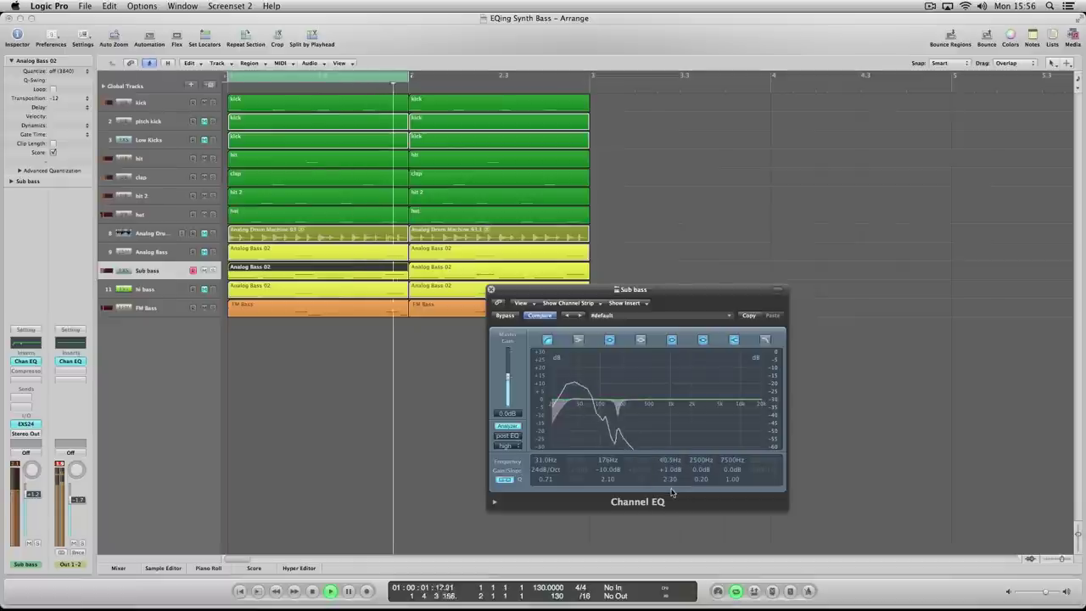
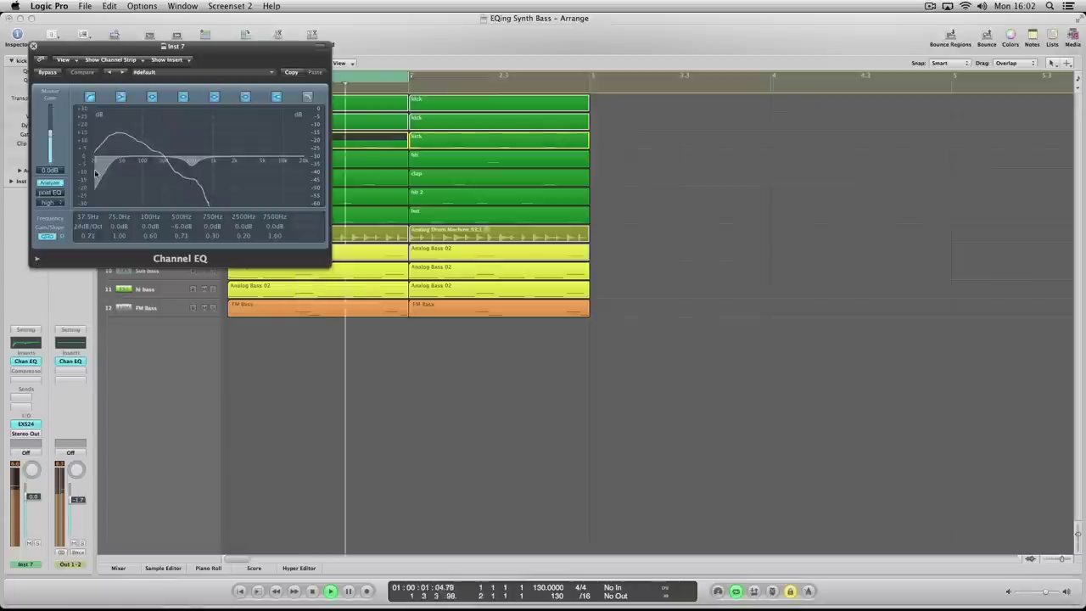
- Compare the Low Kicks sound with the Channel EQ's low cut off and on, and close the EQ window
click(89, 96)
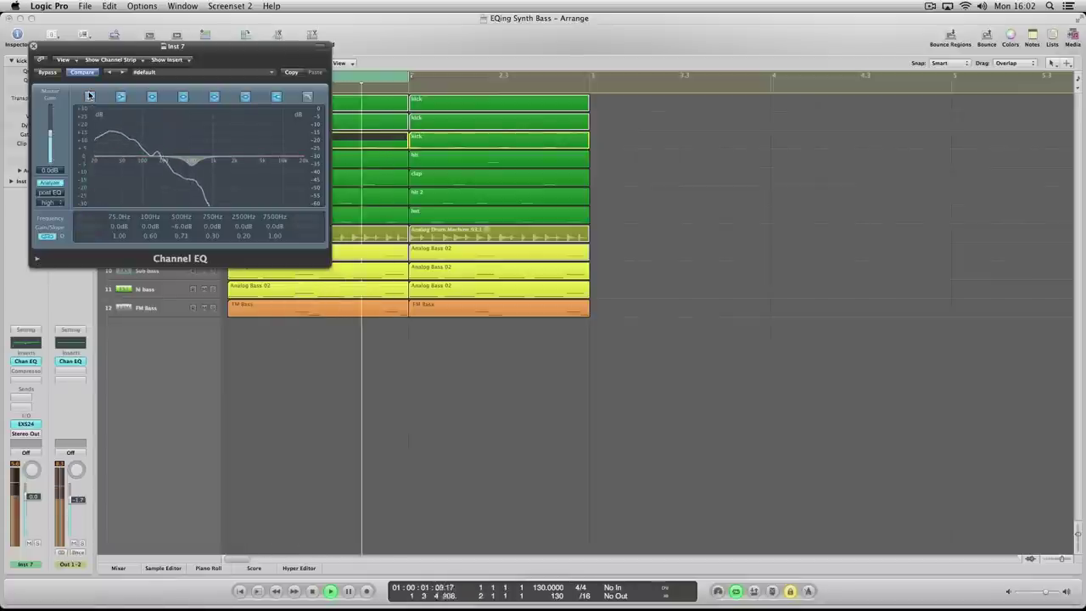
click(89, 95)
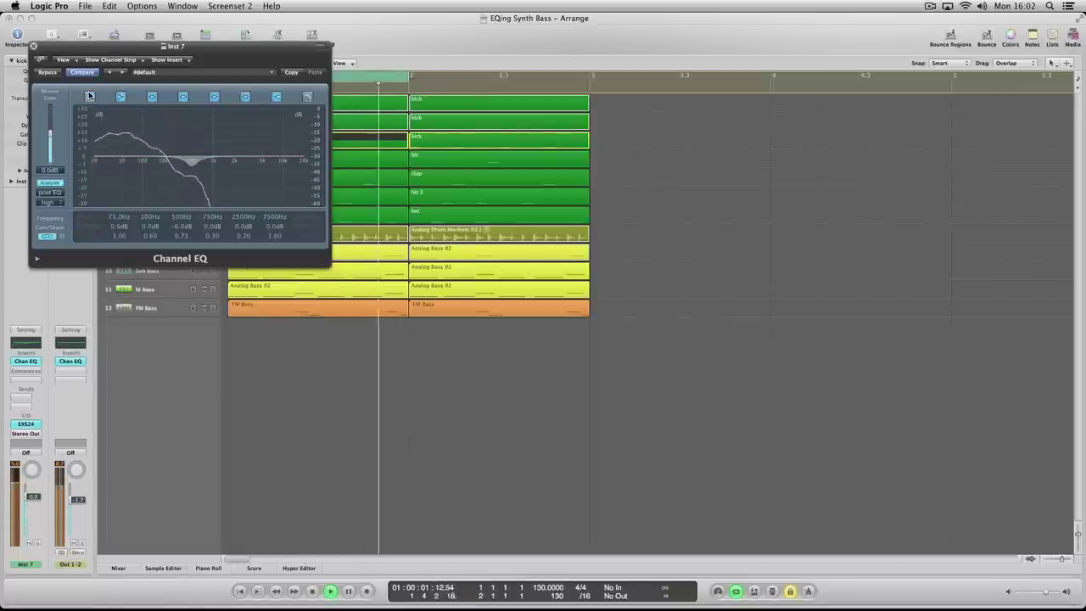
click(34, 49)
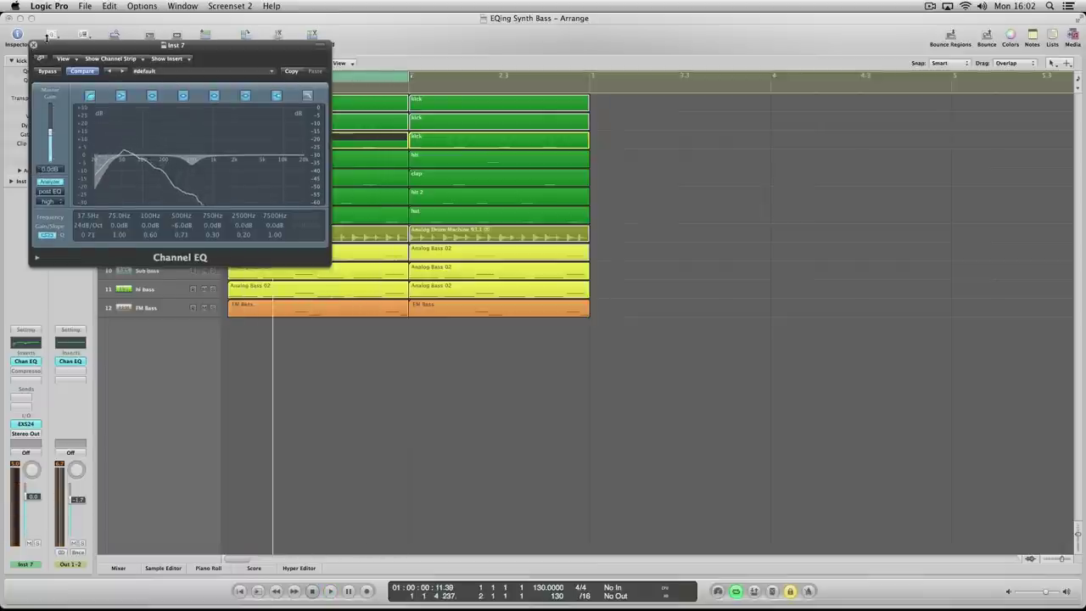
click(34, 46)
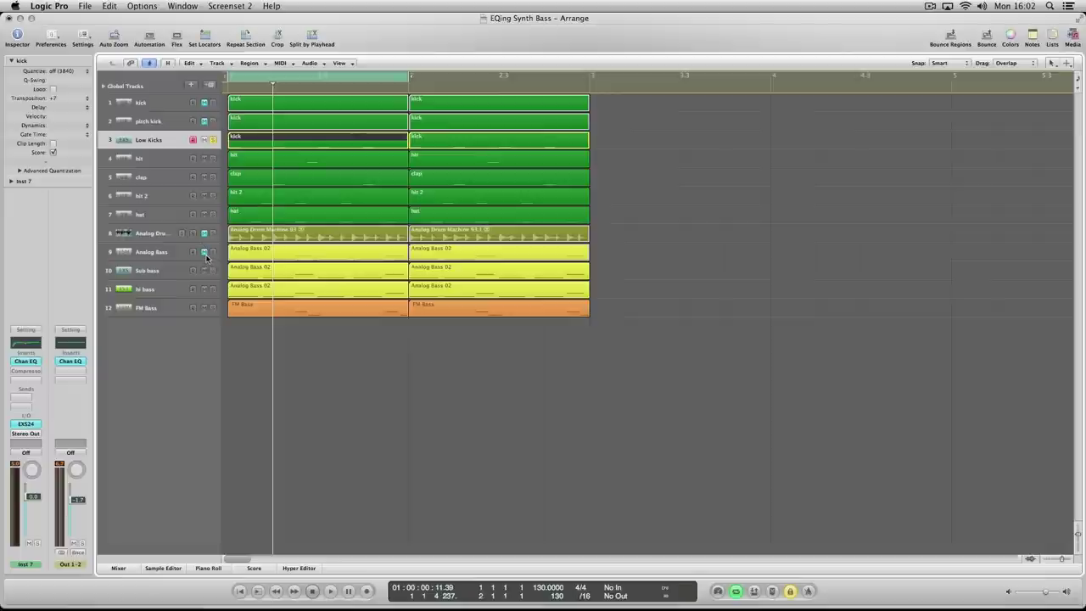
- Play the loop, examine the Output 1-2 Channel EQ's analyzer at high resolution (4096 points), and close the EQ window
key(space)
key(space)
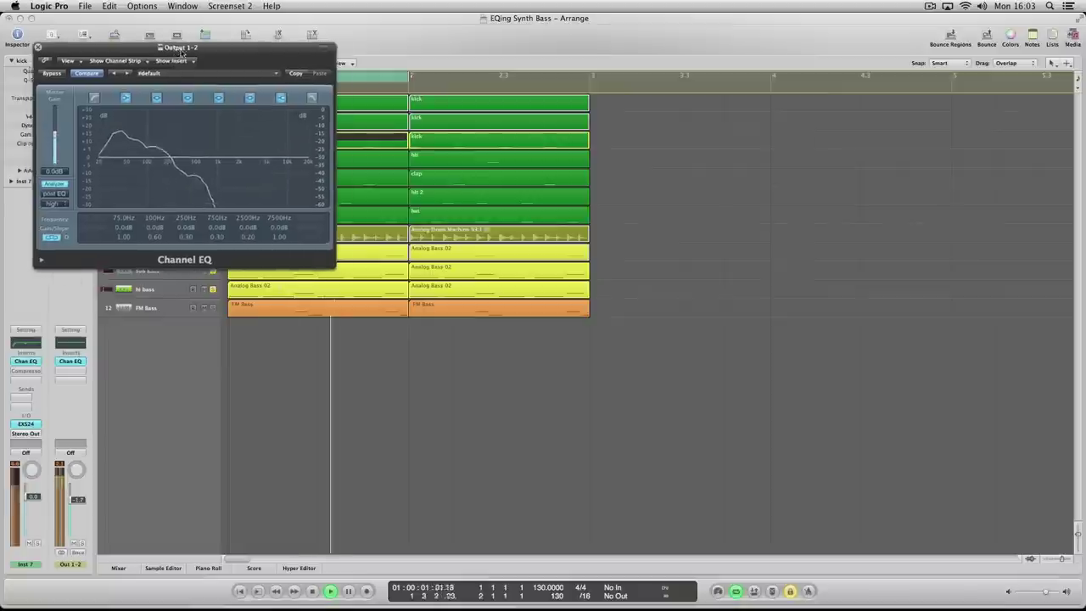
drag(170, 43, 554, 235)
click(428, 390)
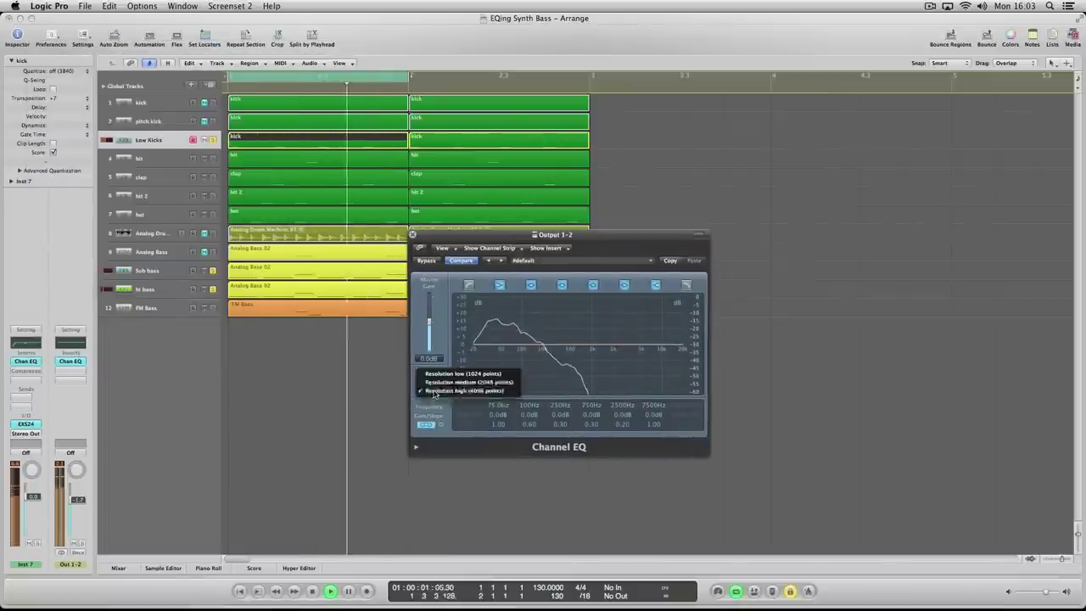
click(432, 391)
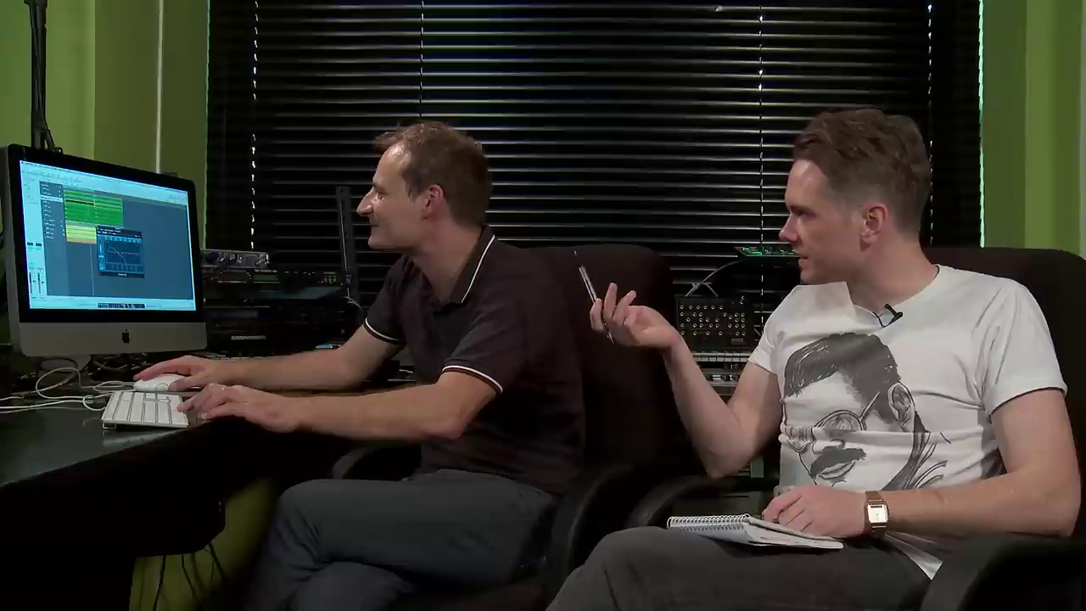
key(super+w)
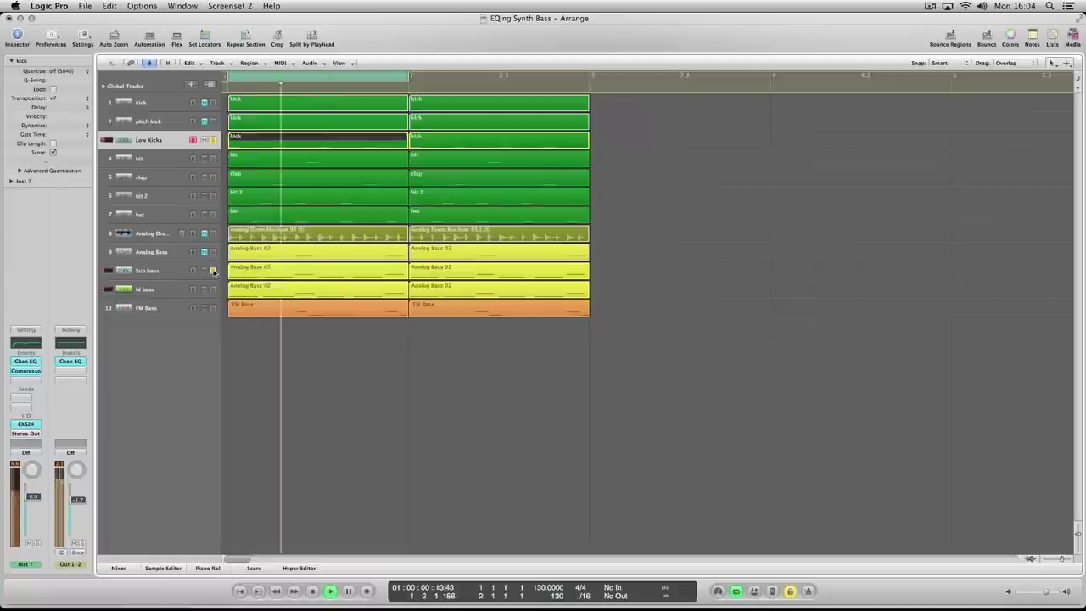
- Take Sub bass and Low Kicks out of solo during playback, listen to the full mix, and select the Sub bass track
click(213, 271)
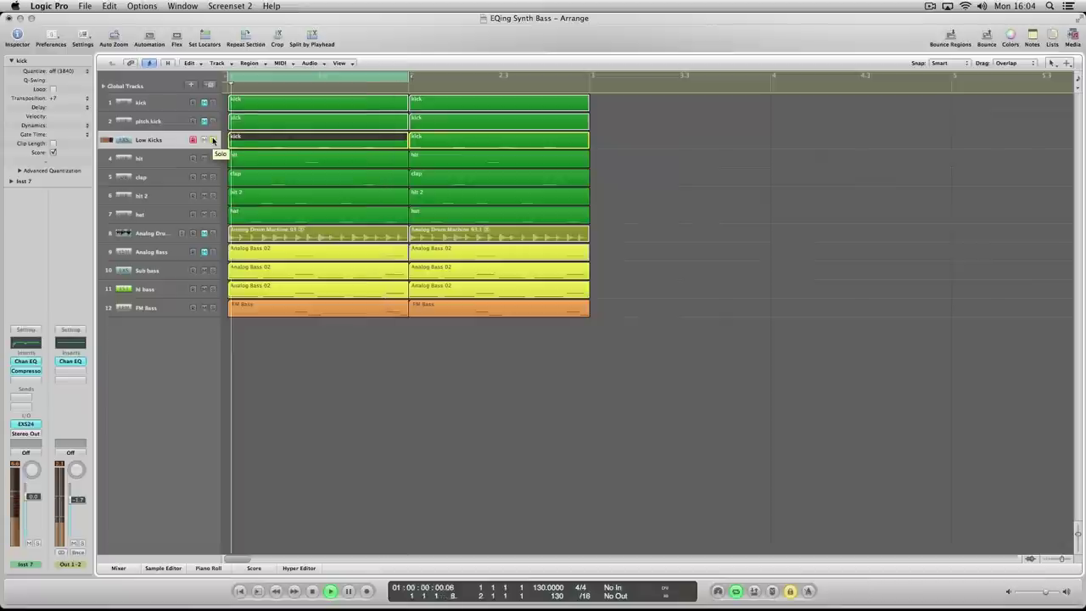
click(213, 141)
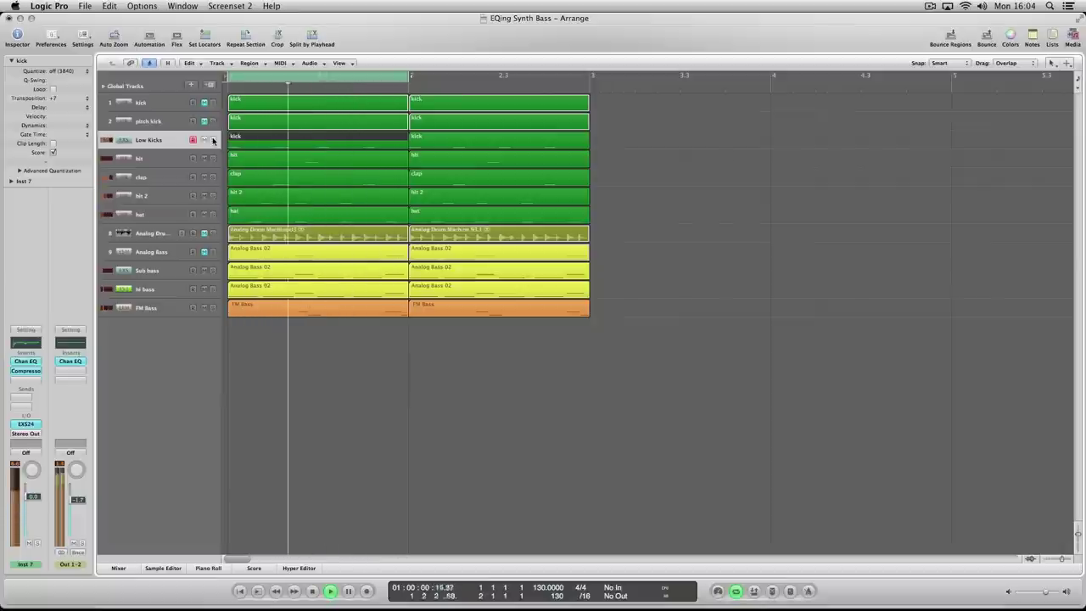
click(159, 252)
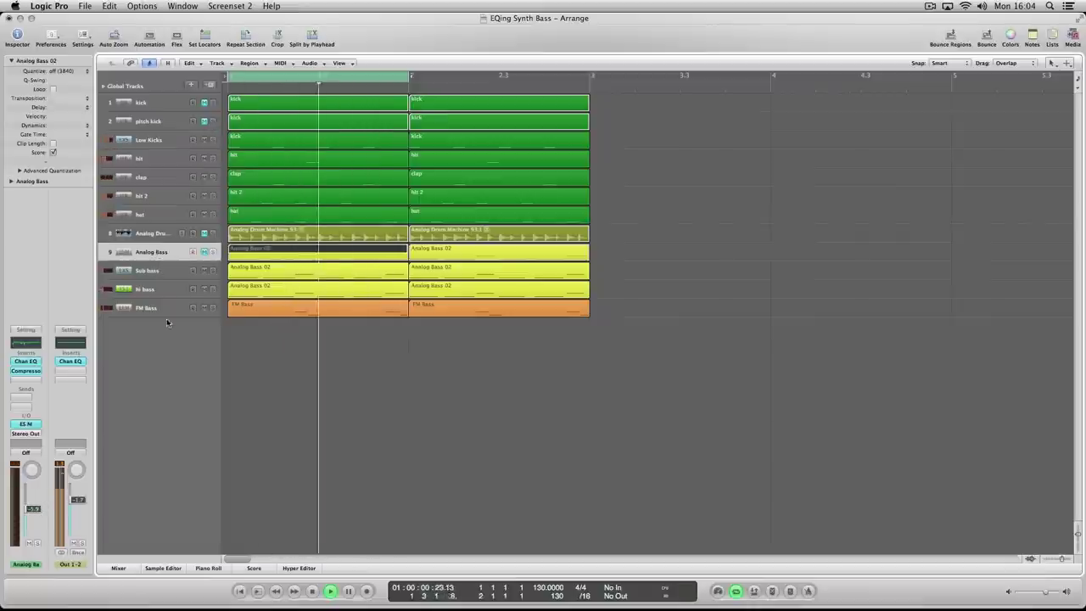
click(153, 273)
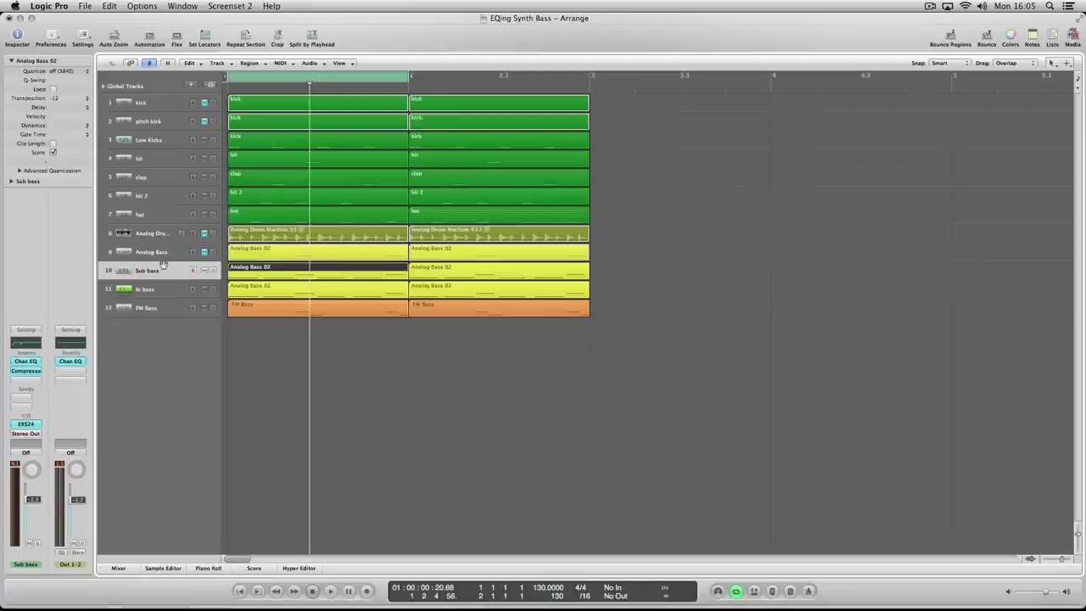
- Solo Low Kicks in playback, bypass its Channel EQ and Compressor, and add Sub bass and hi bass to the solo
click(165, 142)
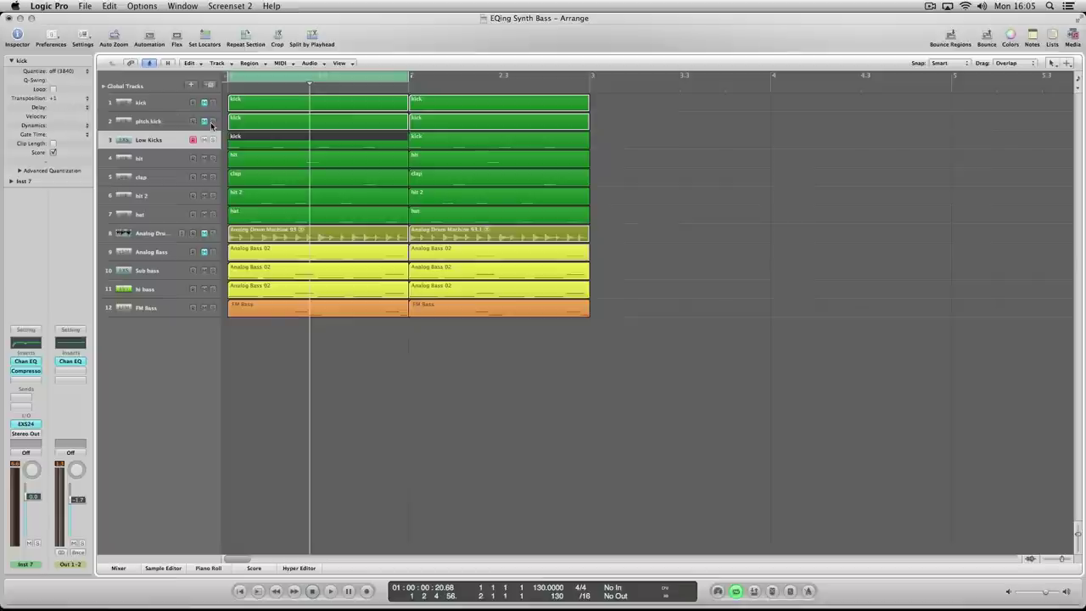
click(213, 140)
key(space)
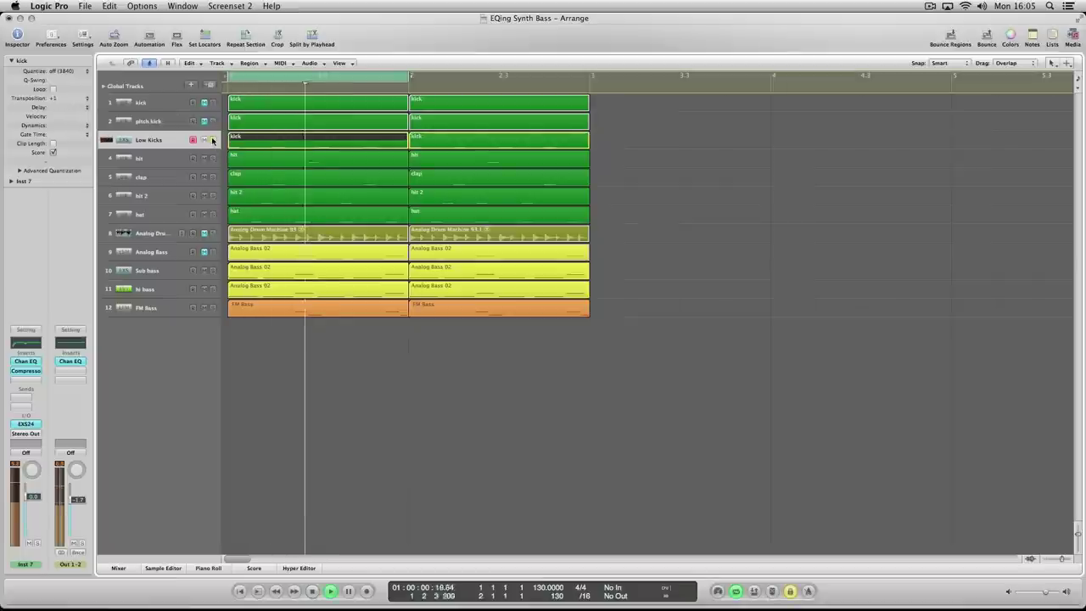
alt+click(30, 362)
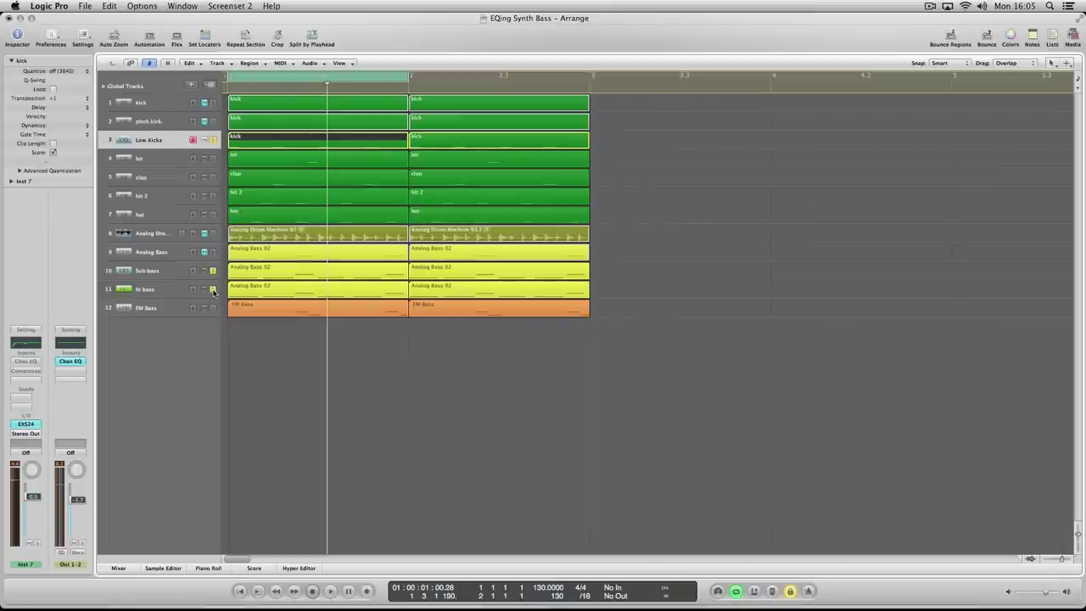
- Play the soloed kick and bass tracks and extend the end of the cycle range past bar 2
key(space)
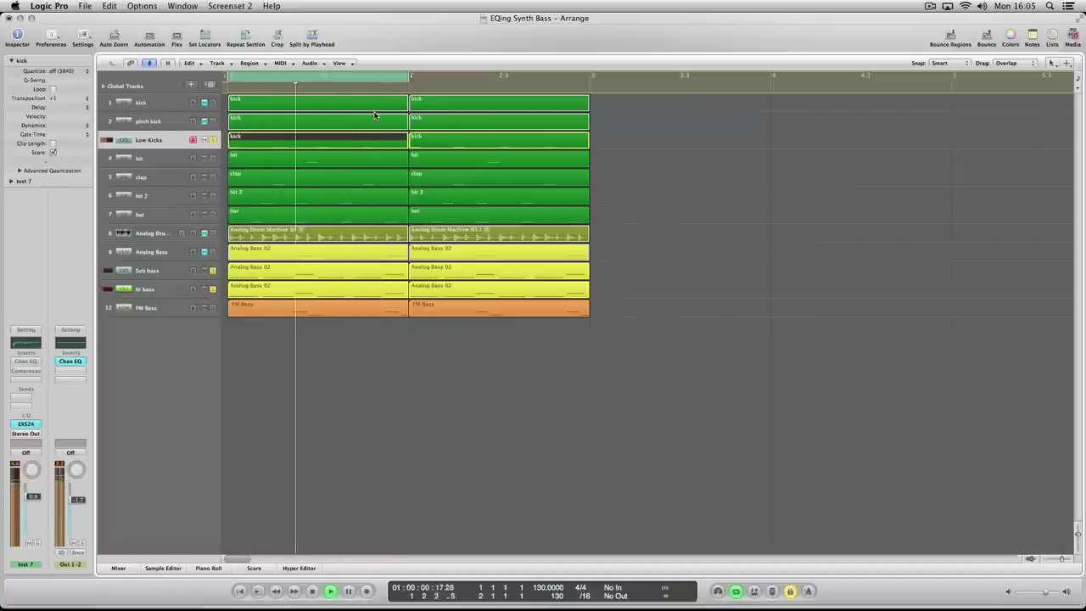
click(407, 77)
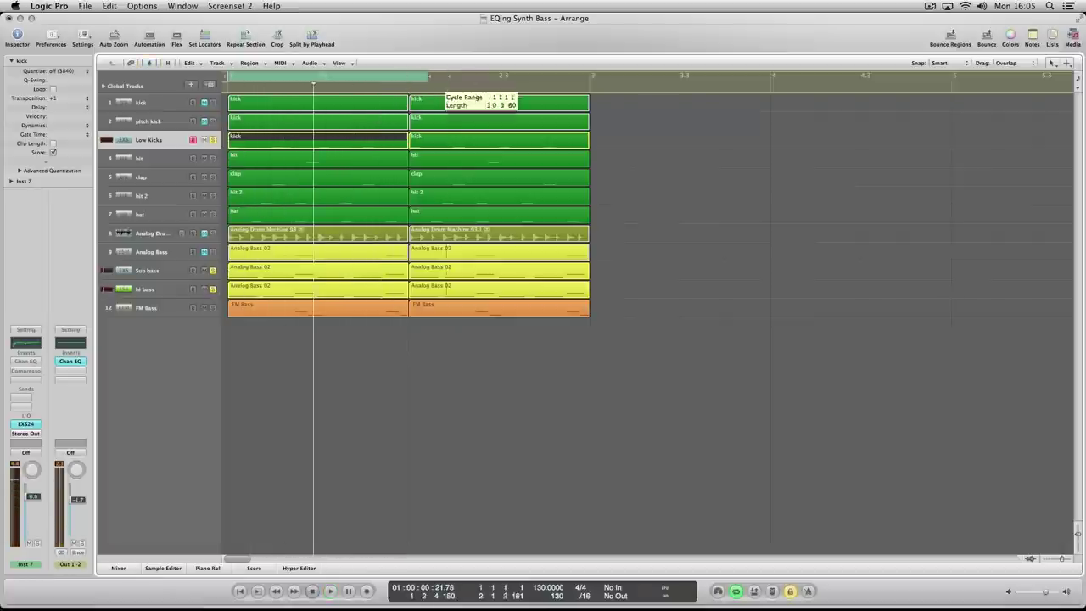